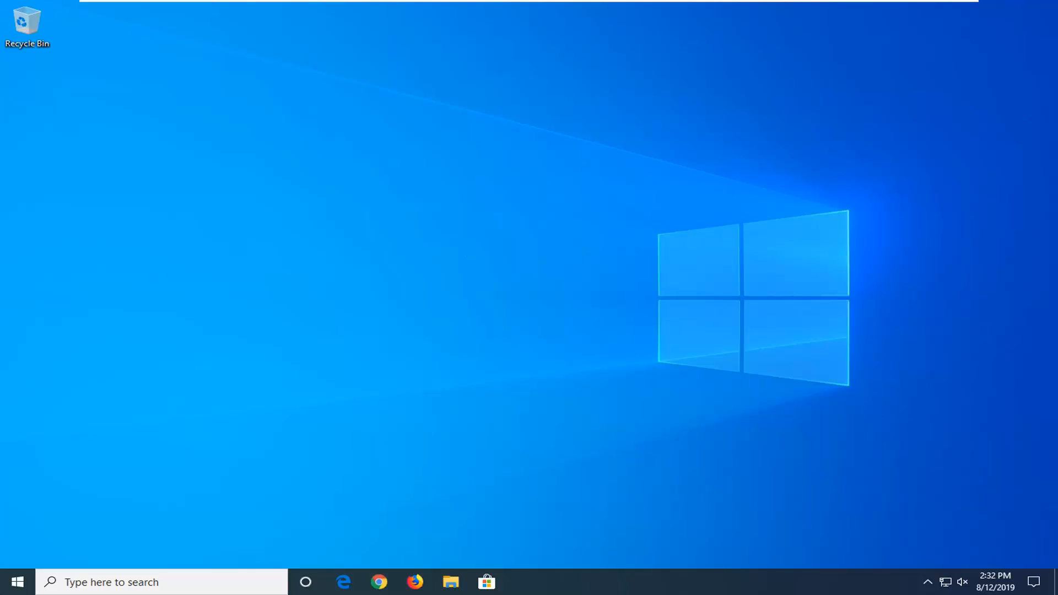
Search the Start menu for index and open Indexing Options
click(18, 587)
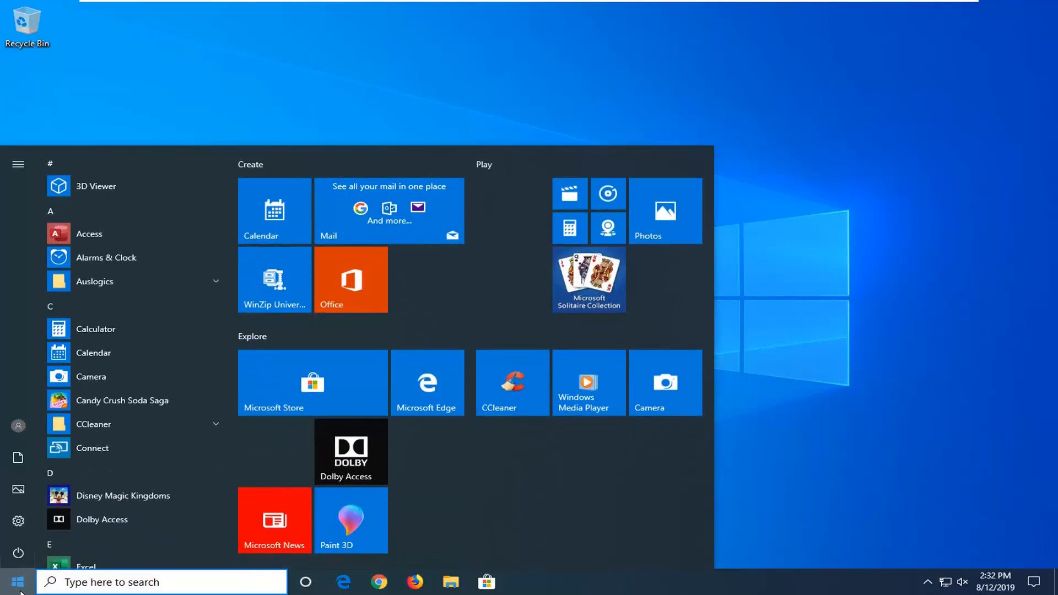
text(index)
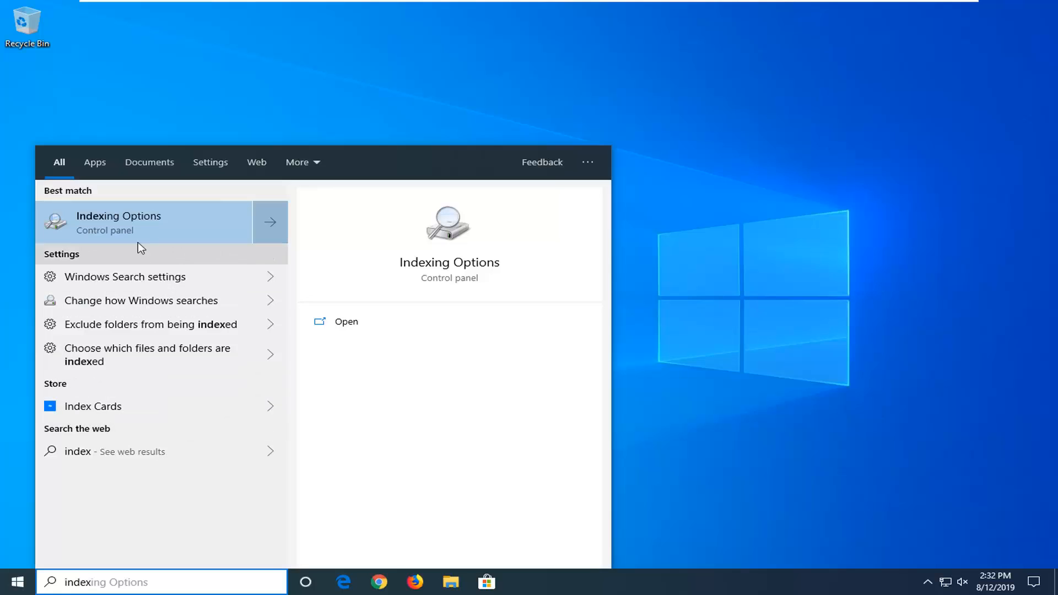
click(117, 226)
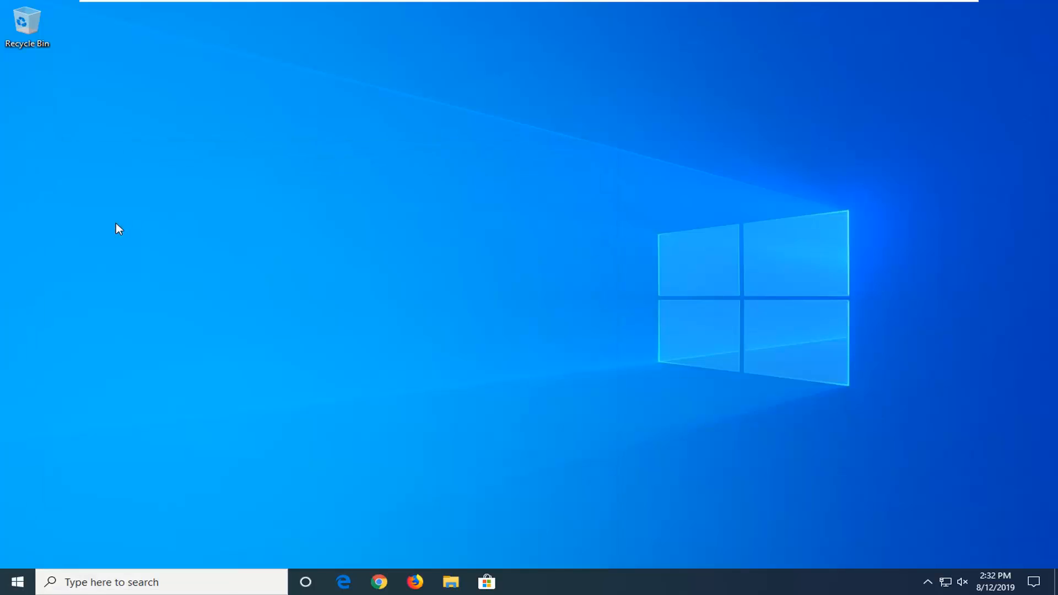
drag(287, 142, 406, 119)
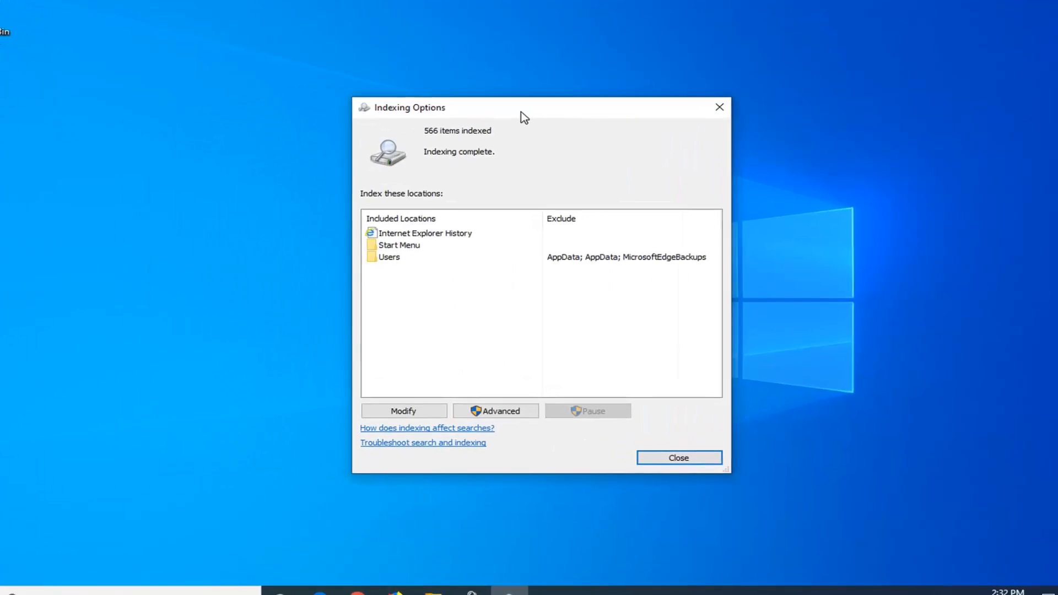
Rebuild the search index from the advanced indexing options, confirm it, and close Indexing Options
click(383, 401)
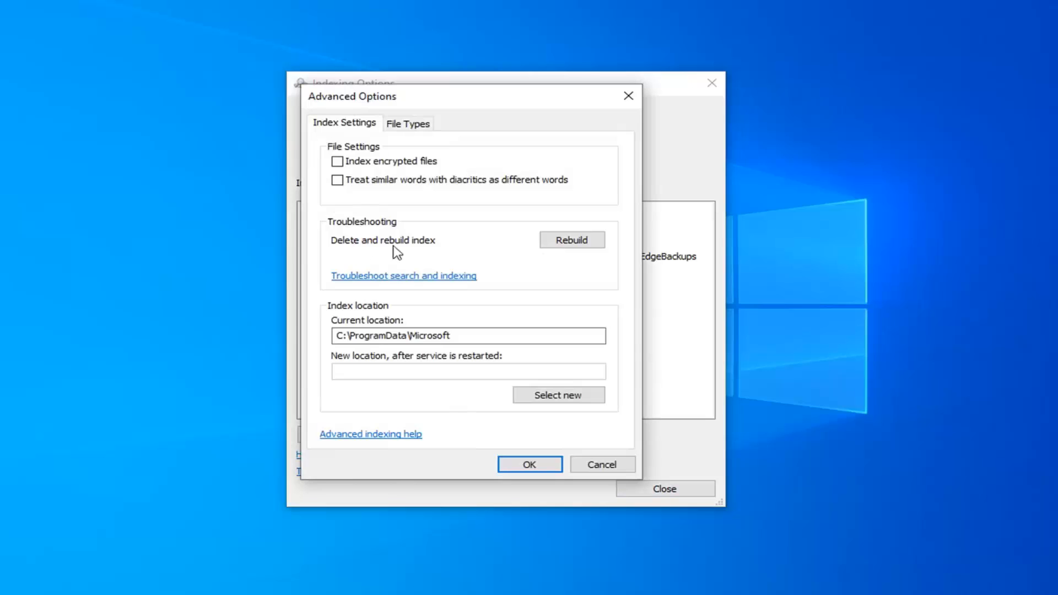
click(569, 245)
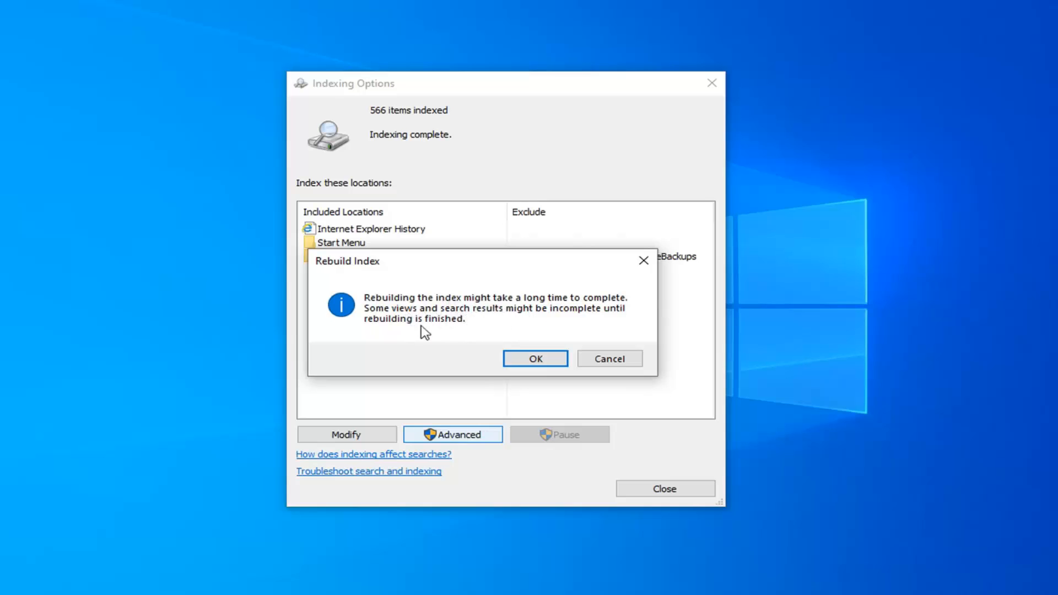
click(535, 360)
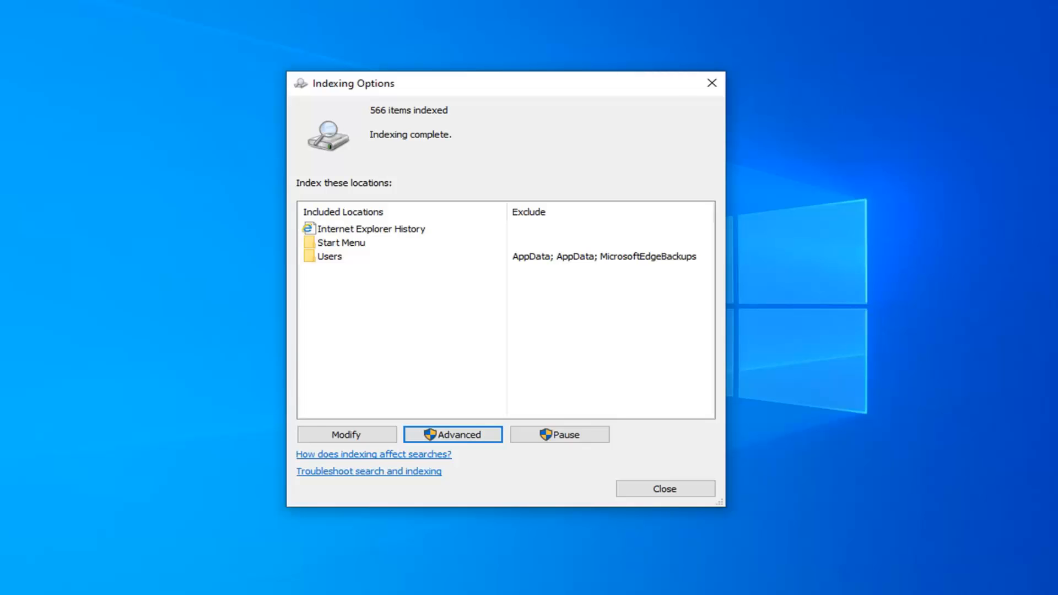
click(712, 84)
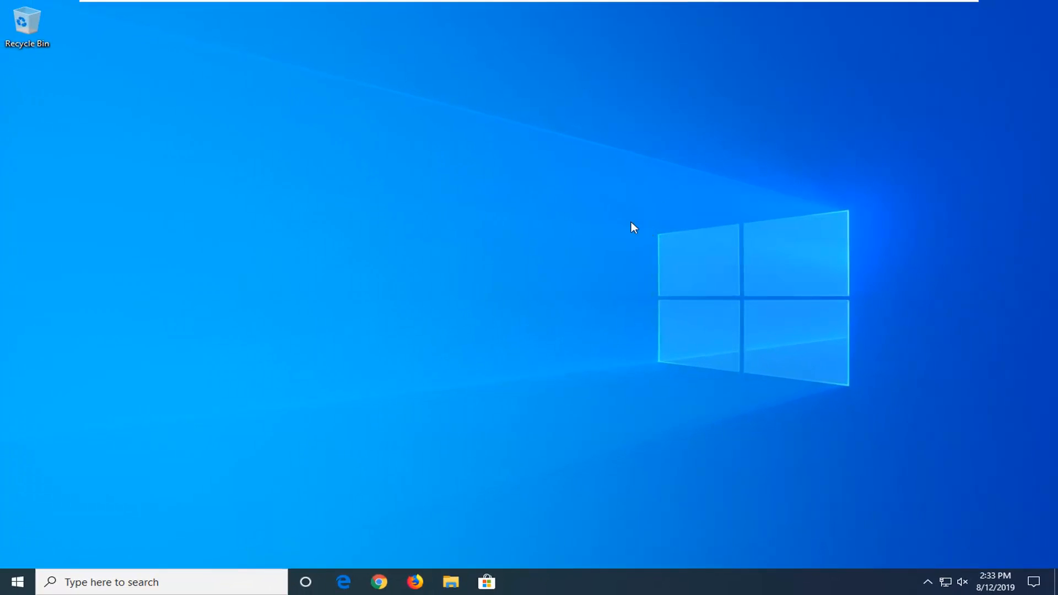
Search for regedit and launch Registry Editor as administrator, allowing the permission prompt
click(4, 588)
text(regedit)
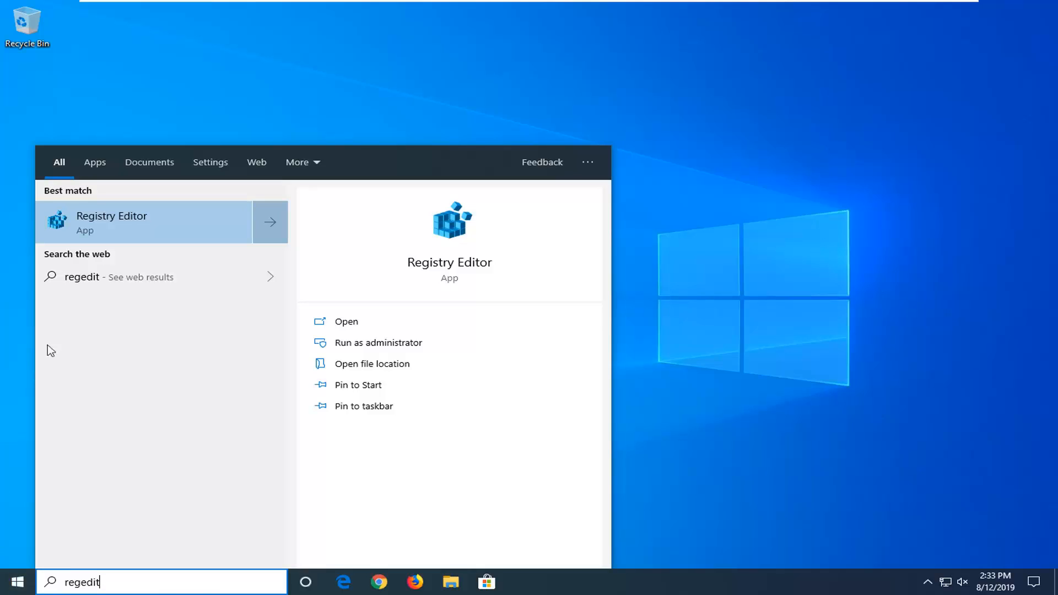
right_click(105, 229)
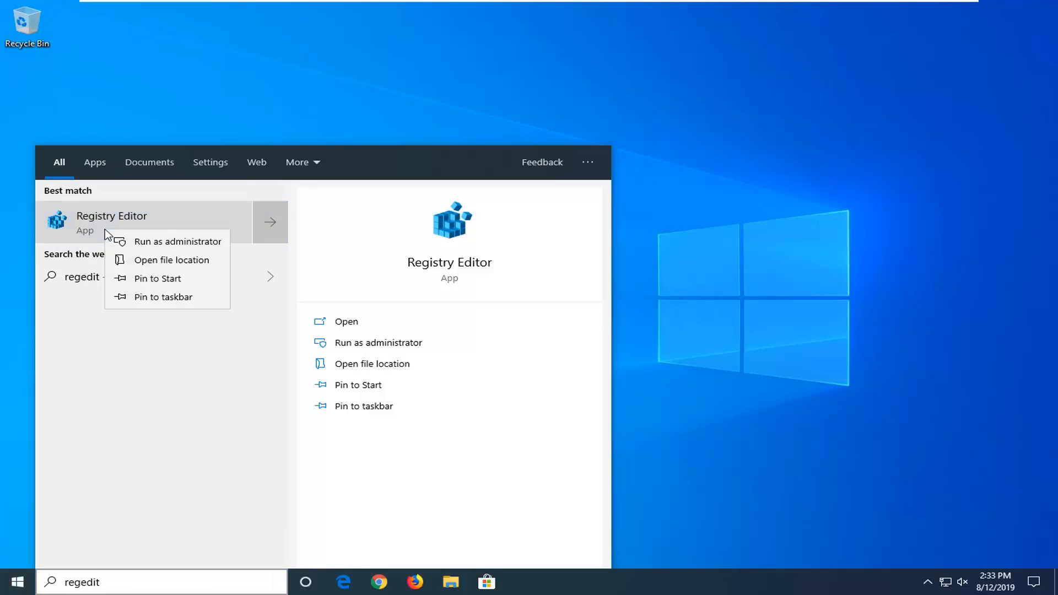
click(147, 244)
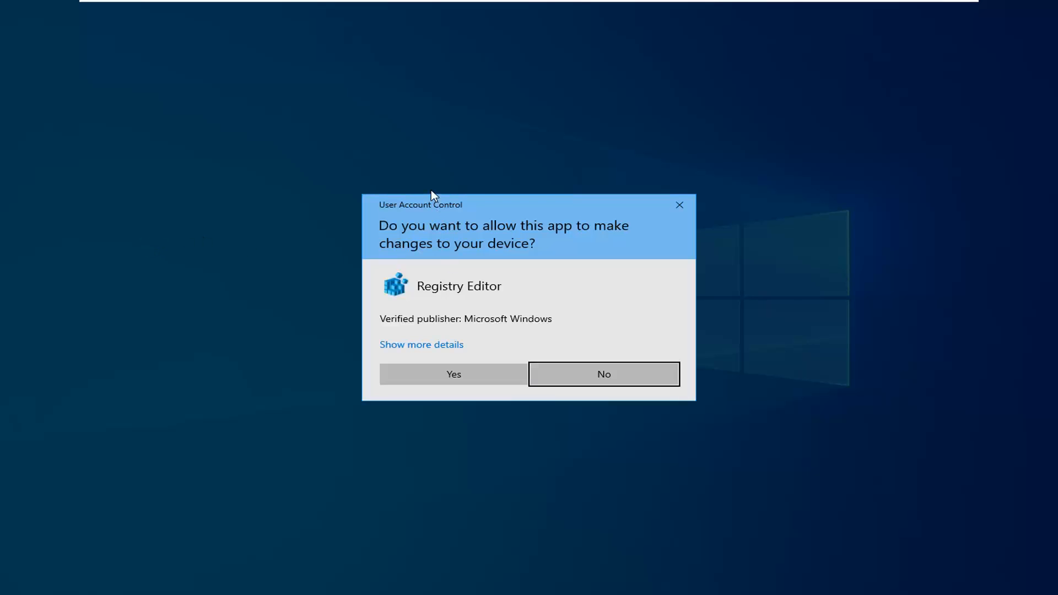
click(443, 377)
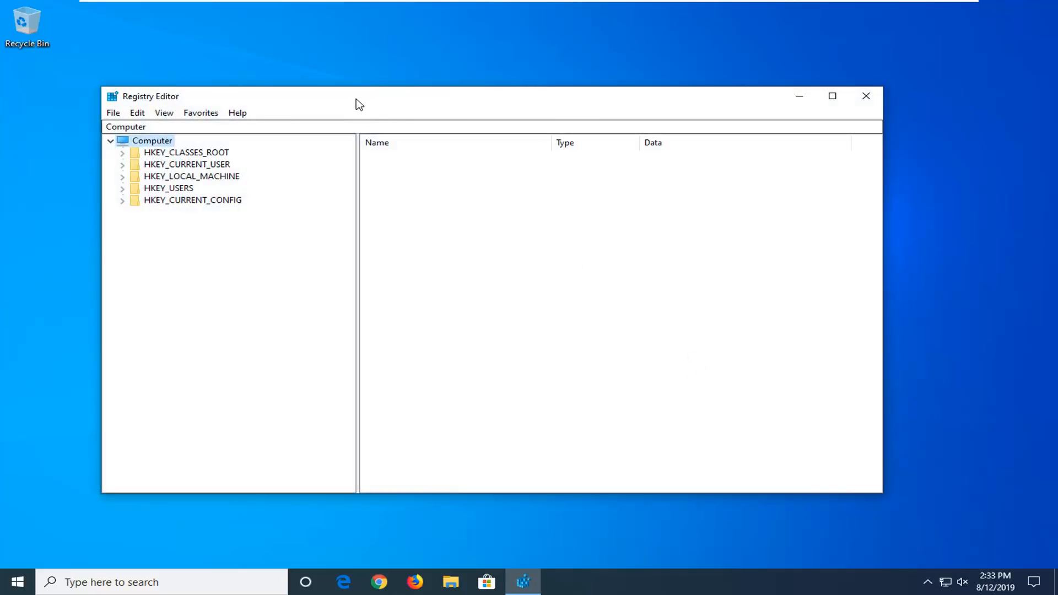
drag(359, 104, 379, 103)
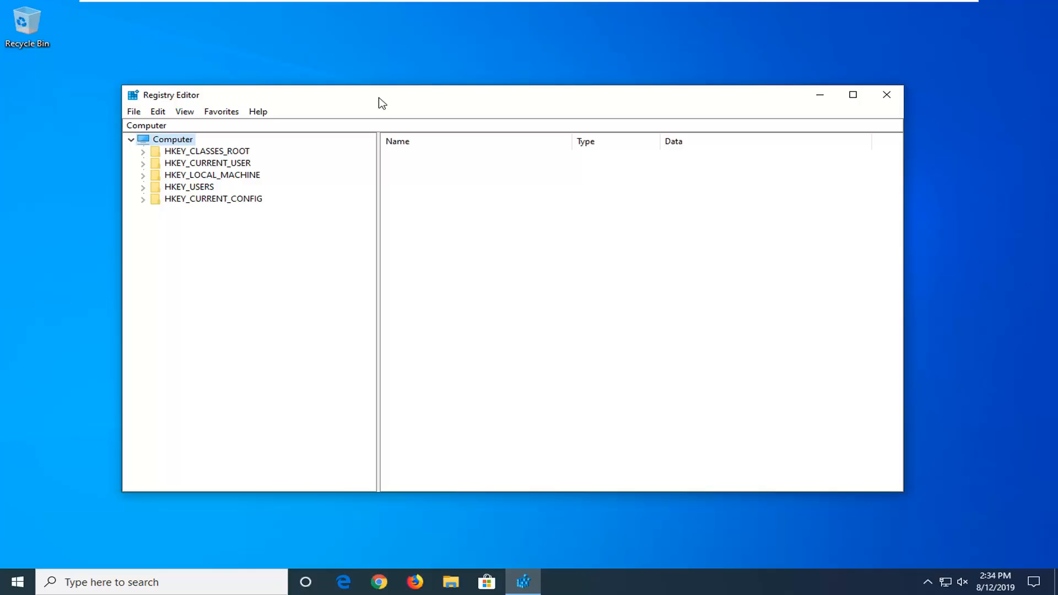
click(133, 113)
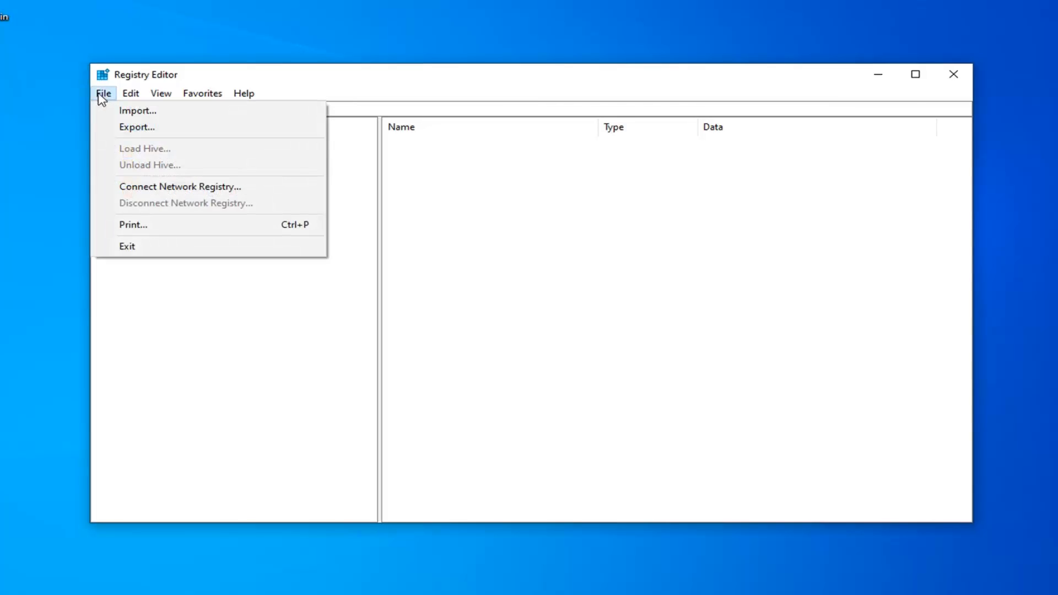
click(129, 127)
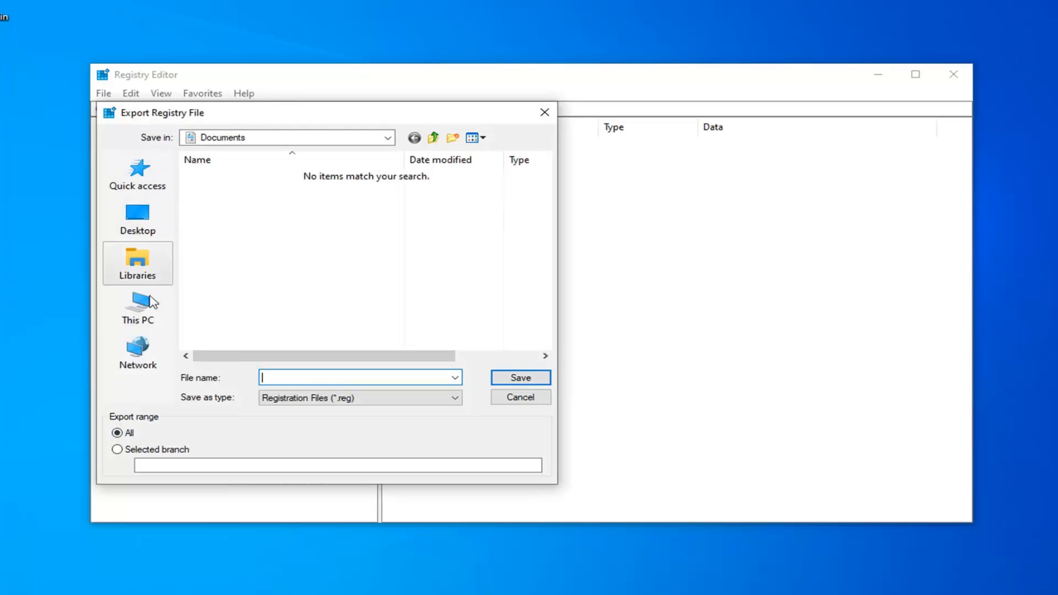
click(515, 399)
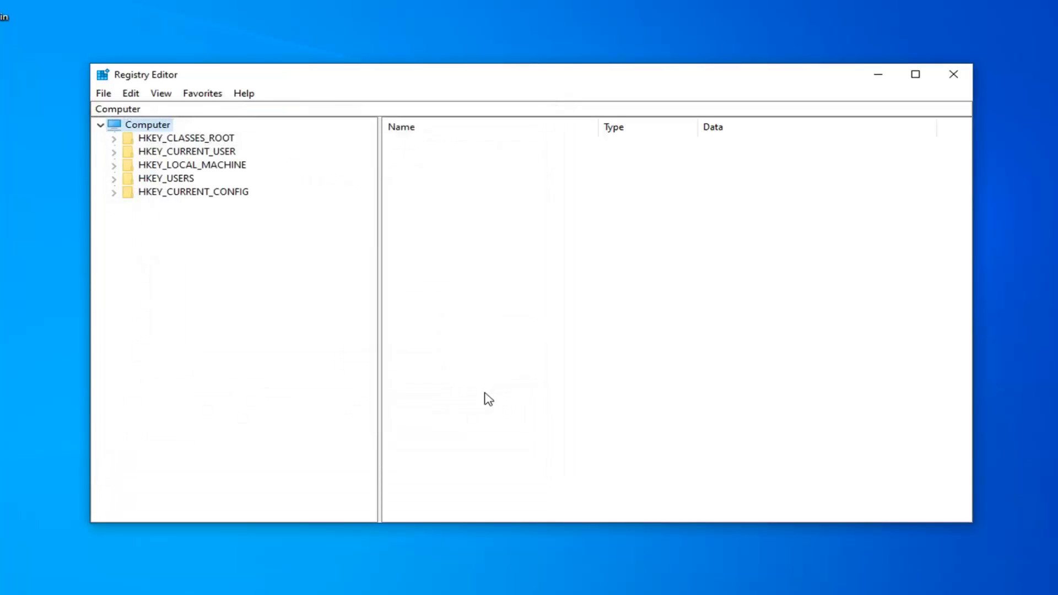
click(101, 93)
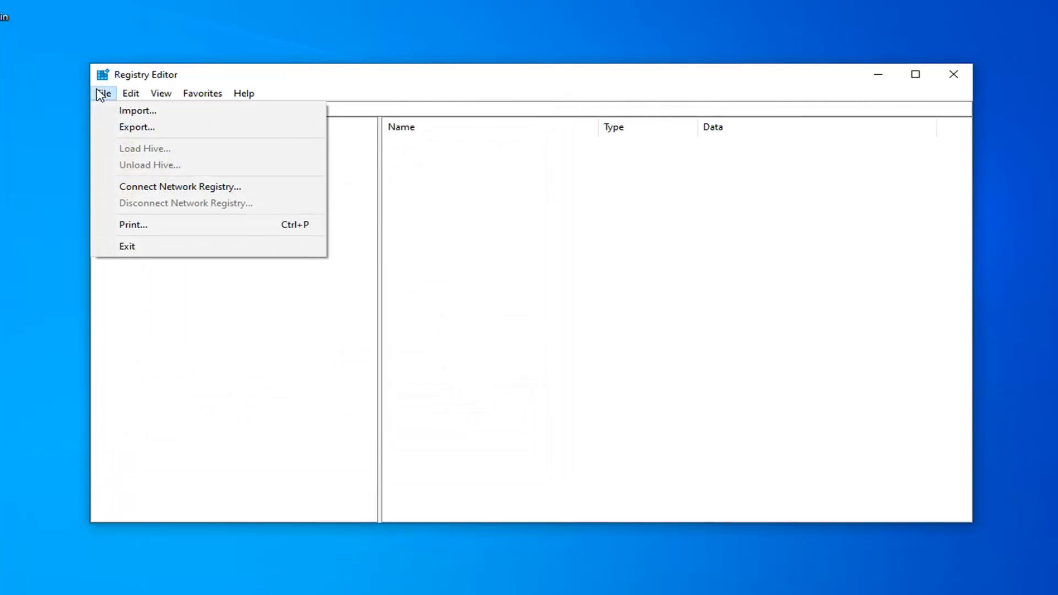
click(133, 112)
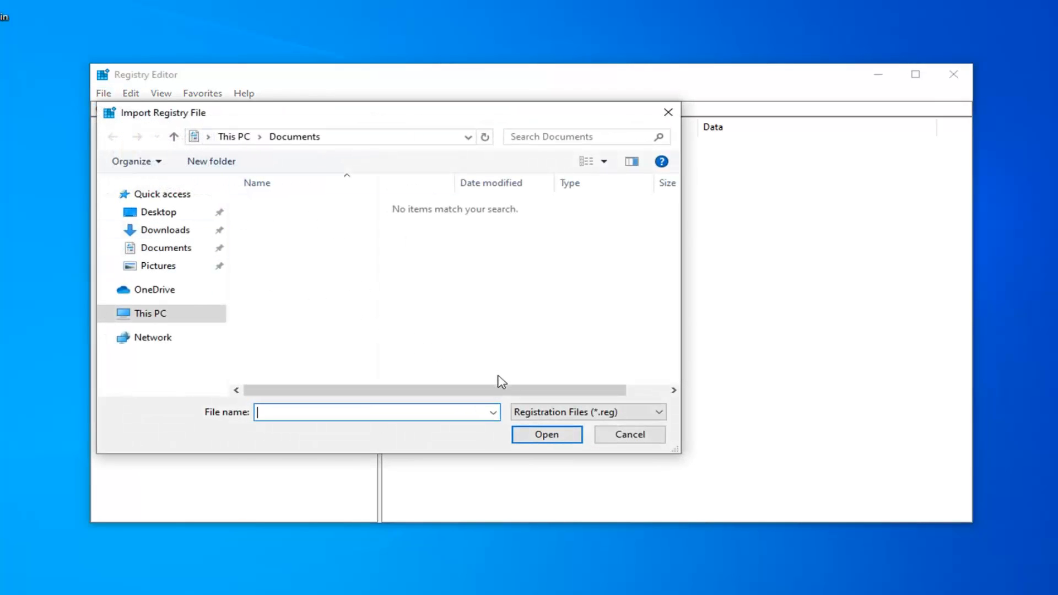
click(625, 436)
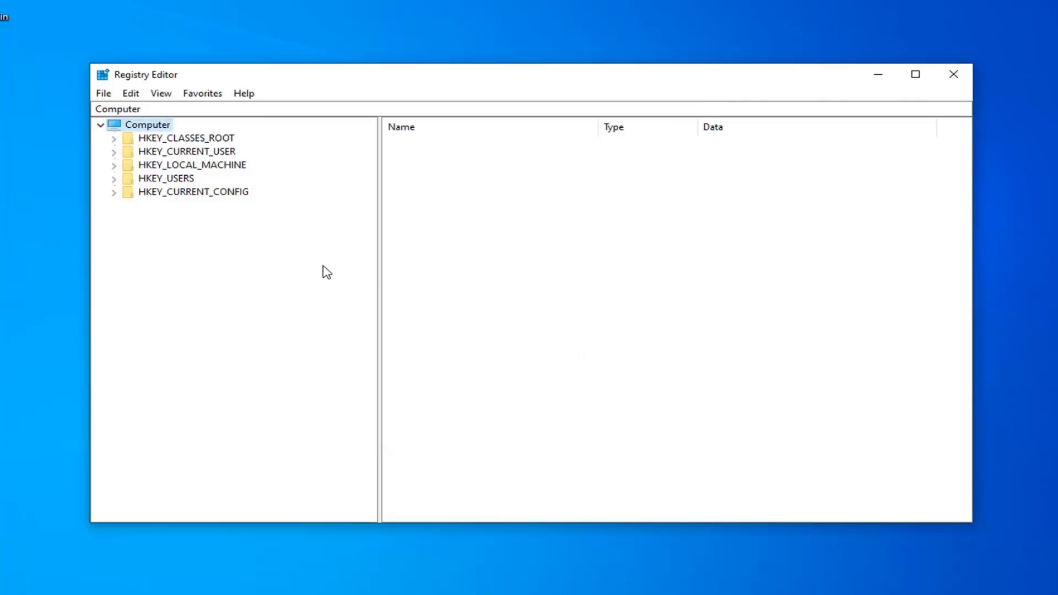
Expand HKEY_CURRENT_USER, then SOFTWARE, and open the Classes key in the registry tree
click(191, 152)
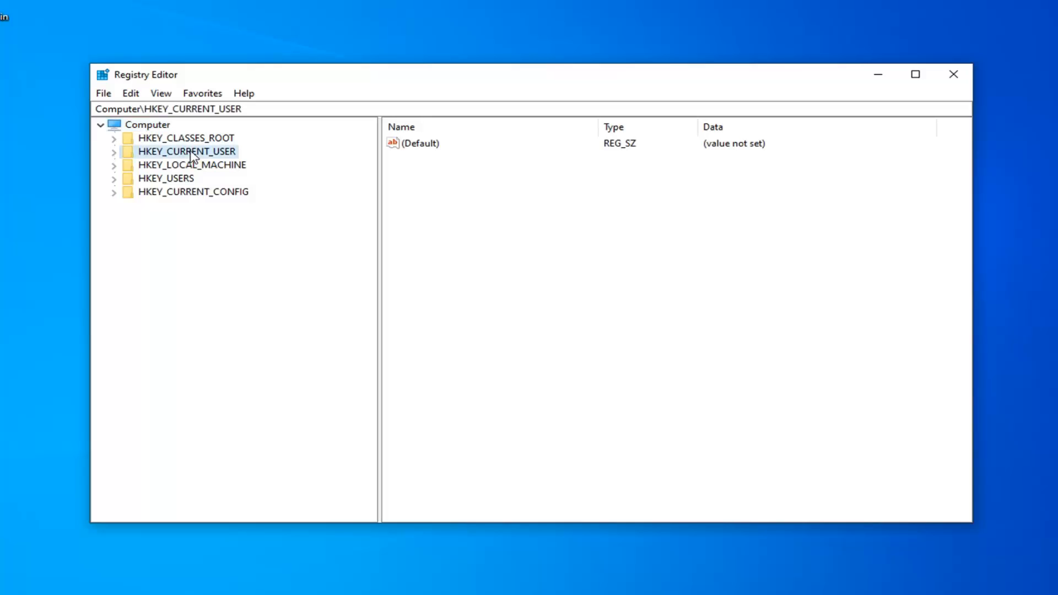
double_click(191, 152)
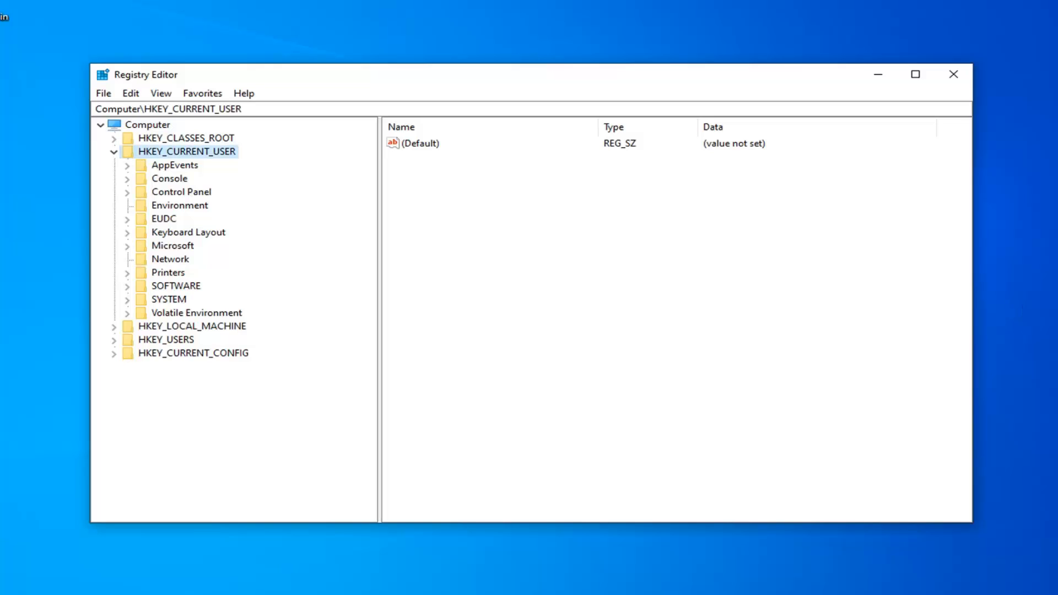
double_click(168, 287)
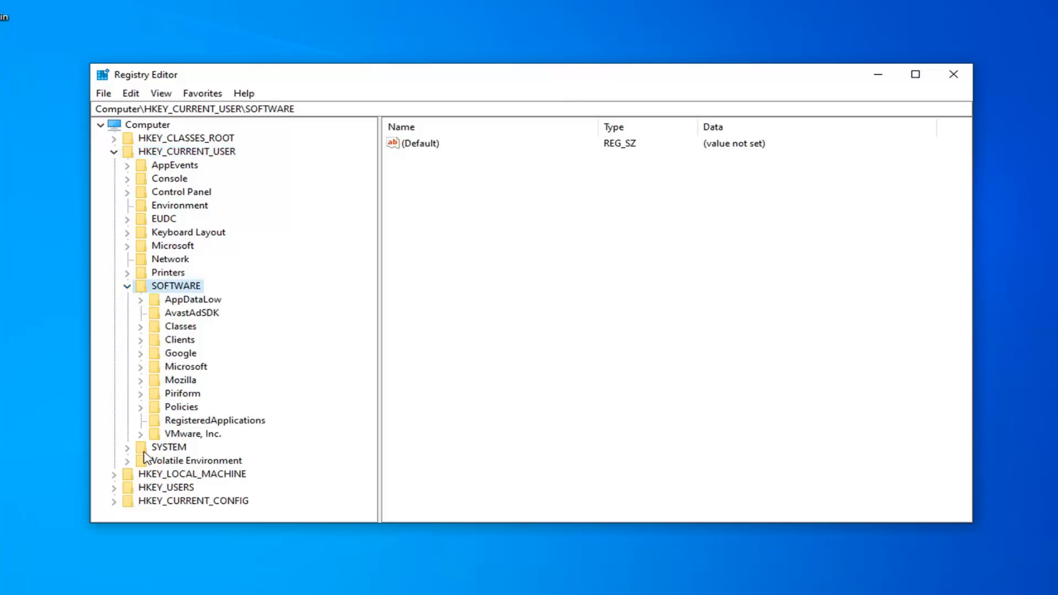
click(186, 328)
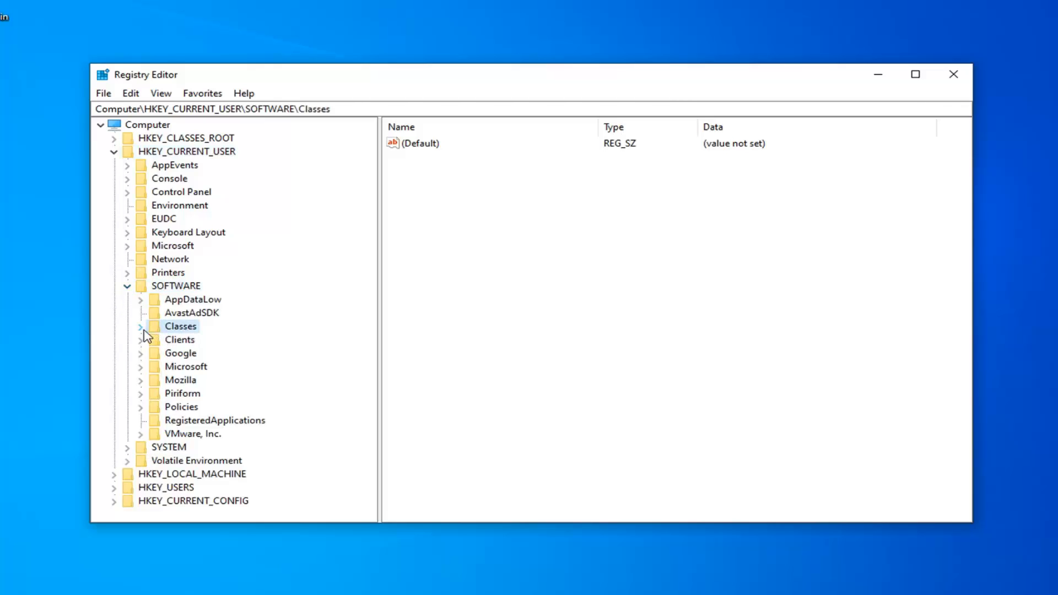
click(141, 327)
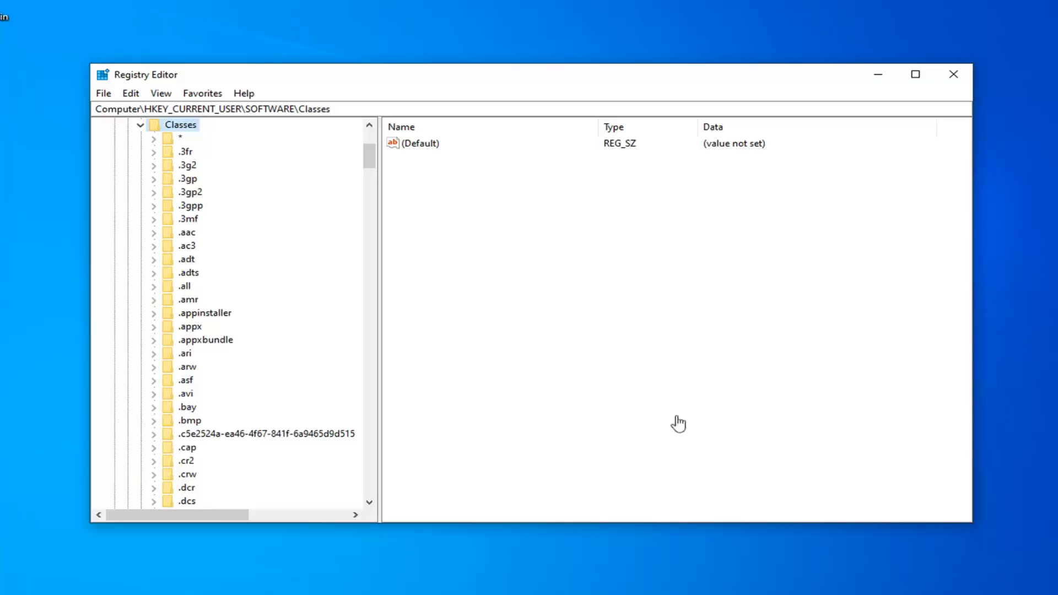
Navigate under Classes to Local Settings\Software\Microsoft\Windows\Shell and select the BagMRU key
scroll(298, 323, down, 20)
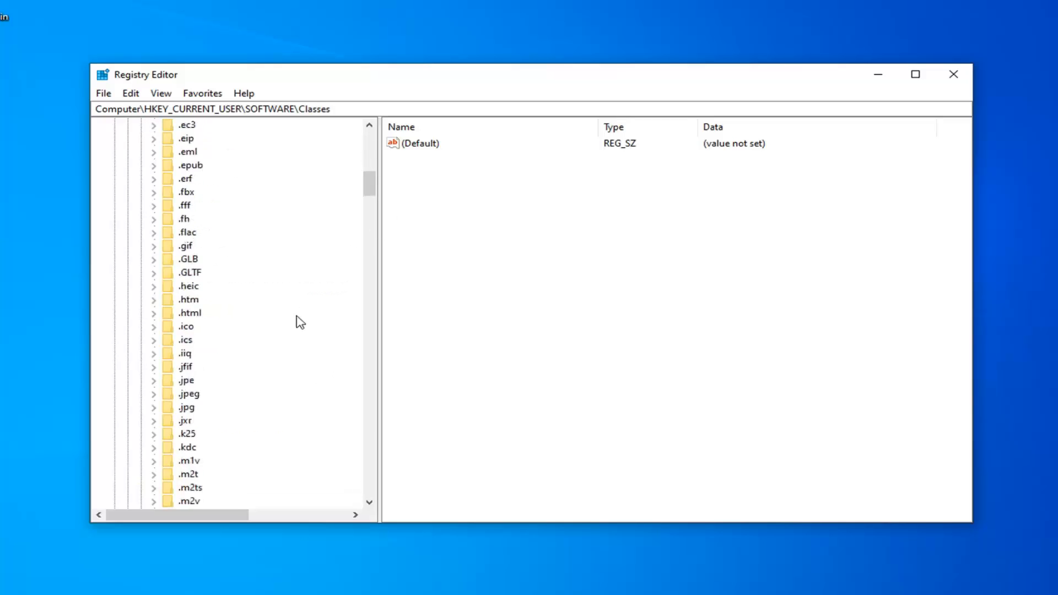
scroll(287, 345, down, 20)
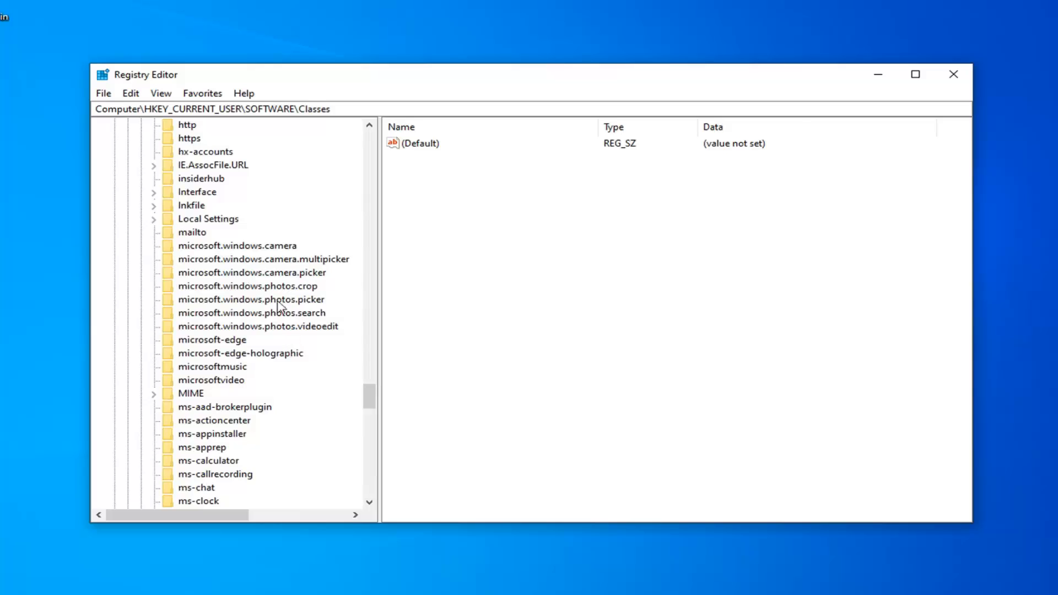
click(217, 219)
scroll(217, 220, up, 3)
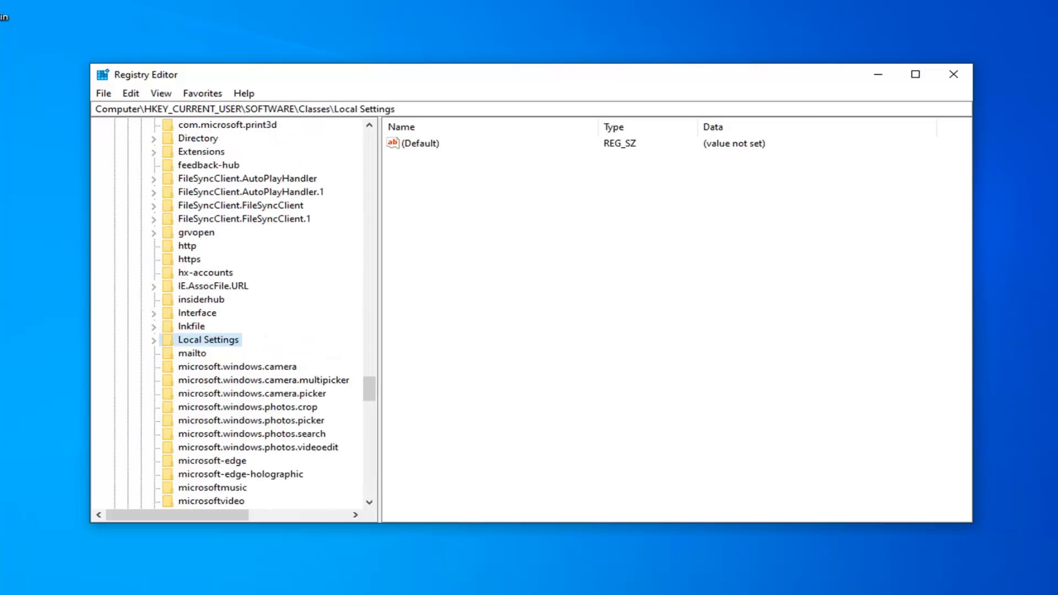
click(153, 342)
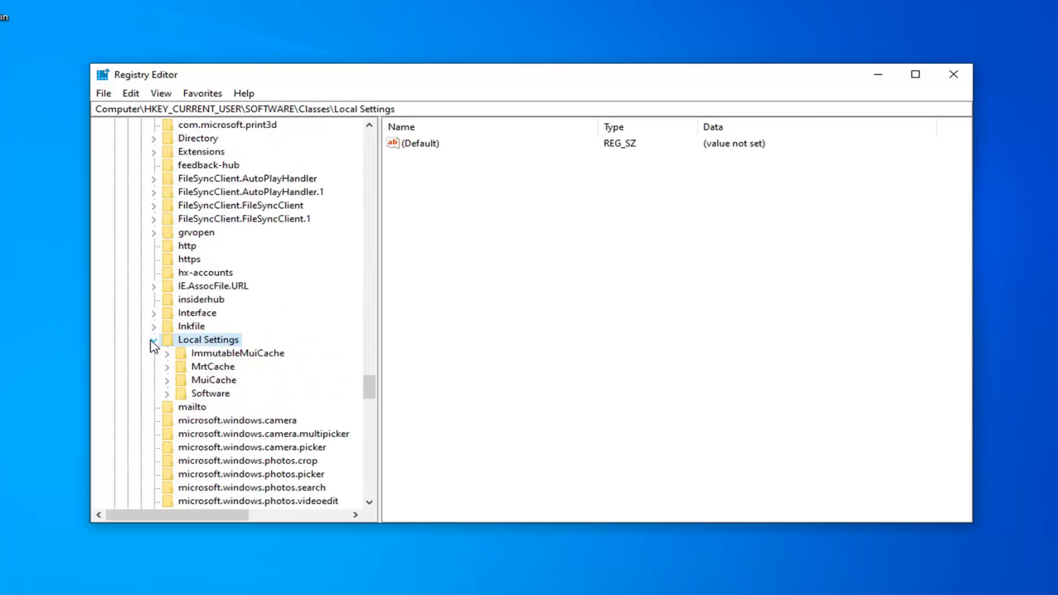
click(194, 396)
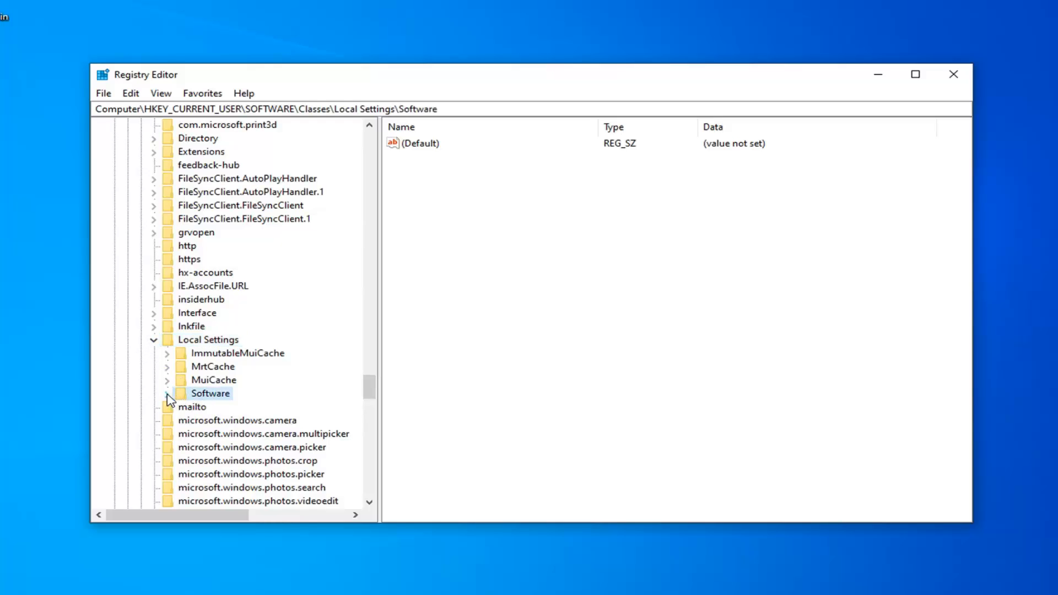
click(167, 395)
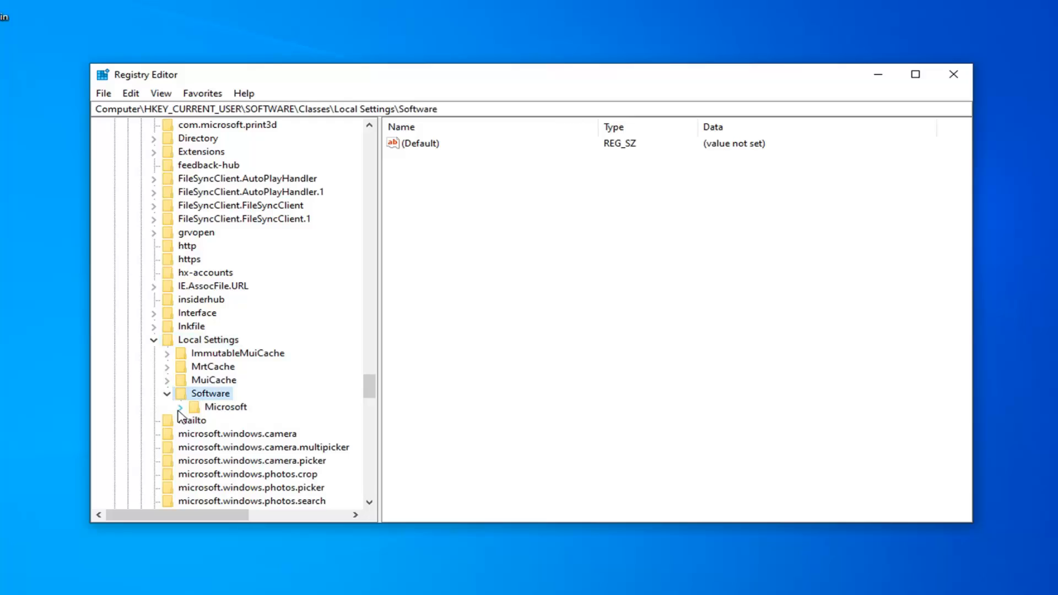
click(181, 408)
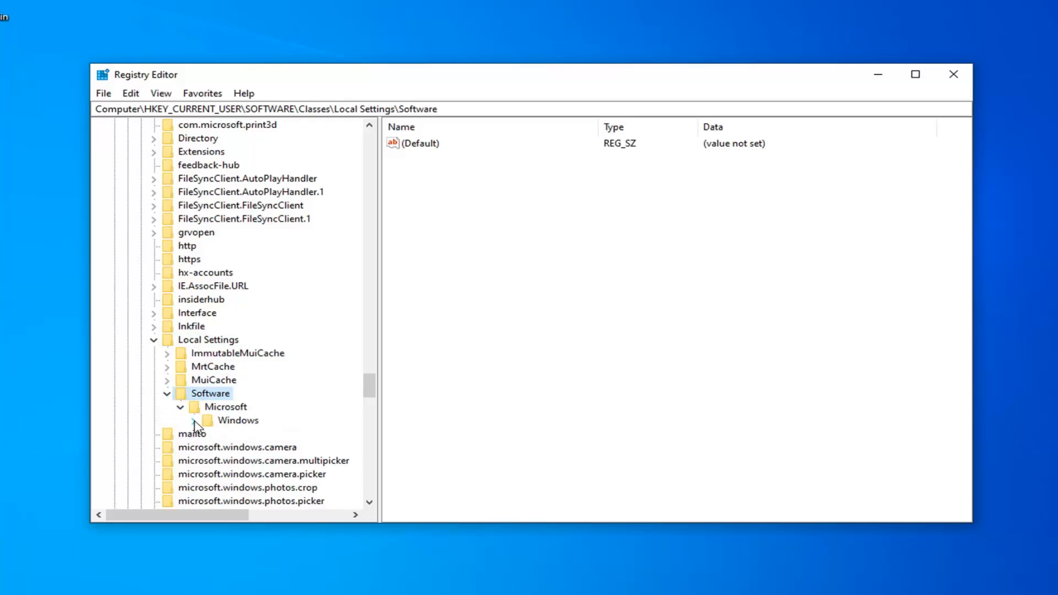
click(194, 421)
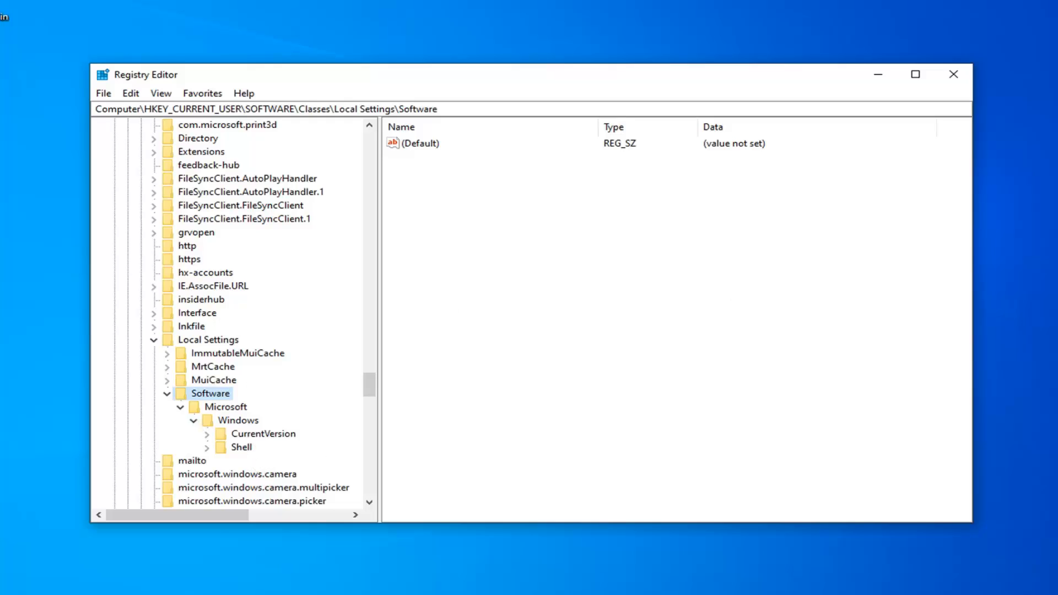
click(223, 451)
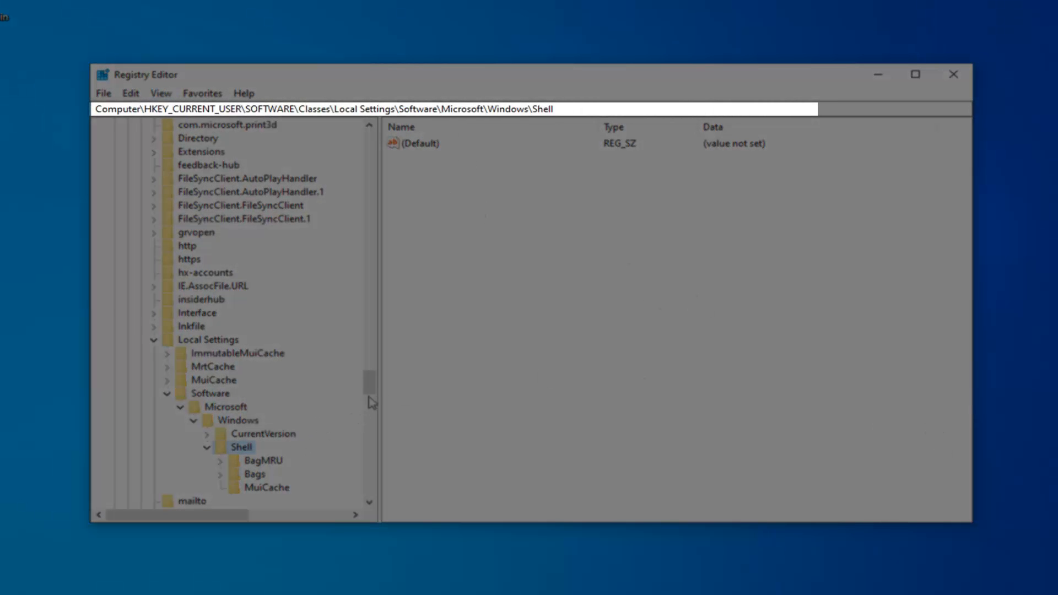
drag(367, 380, 367, 390)
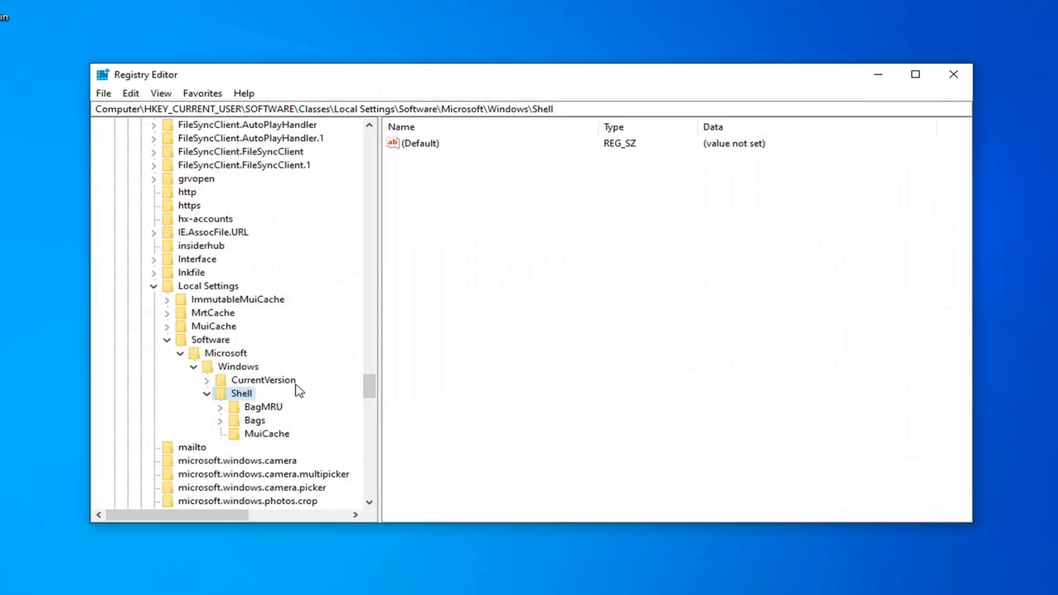
click(263, 409)
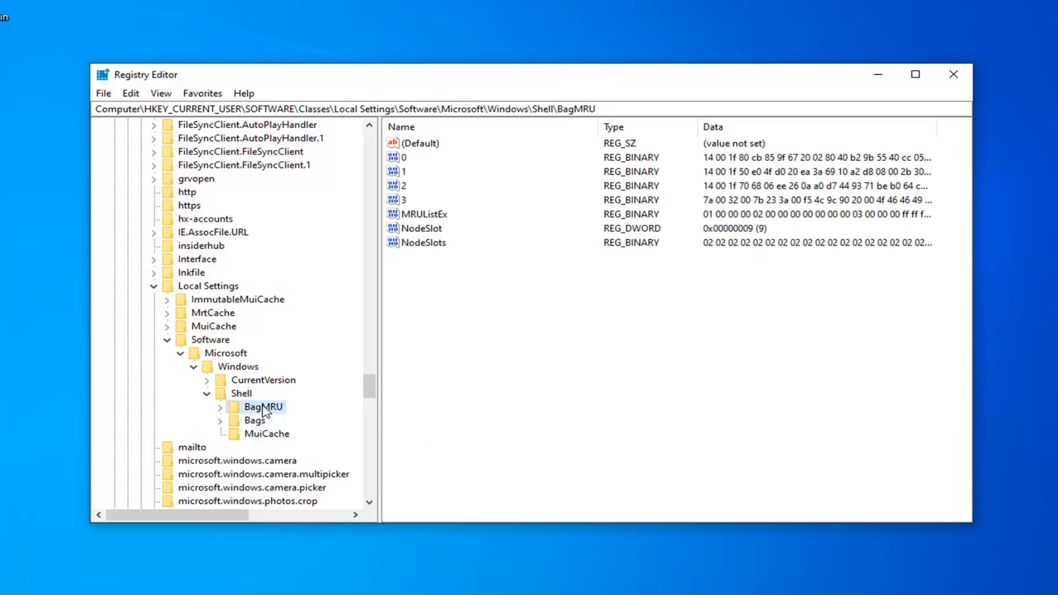
Delete the BagMRU key under Shell, confirming the permanent deletion of it and its subkeys
right_click(262, 406)
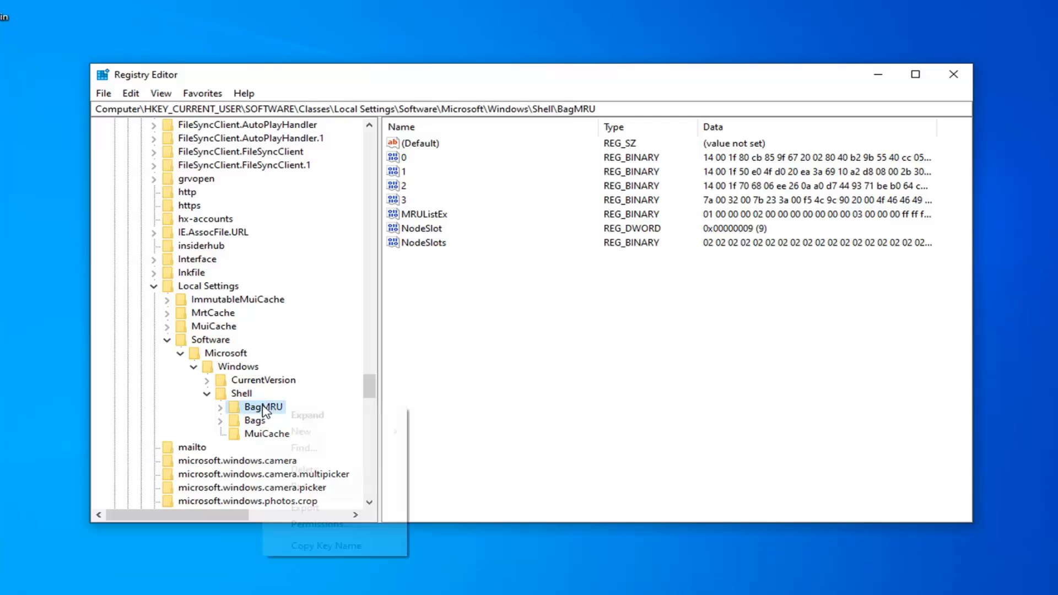
click(309, 472)
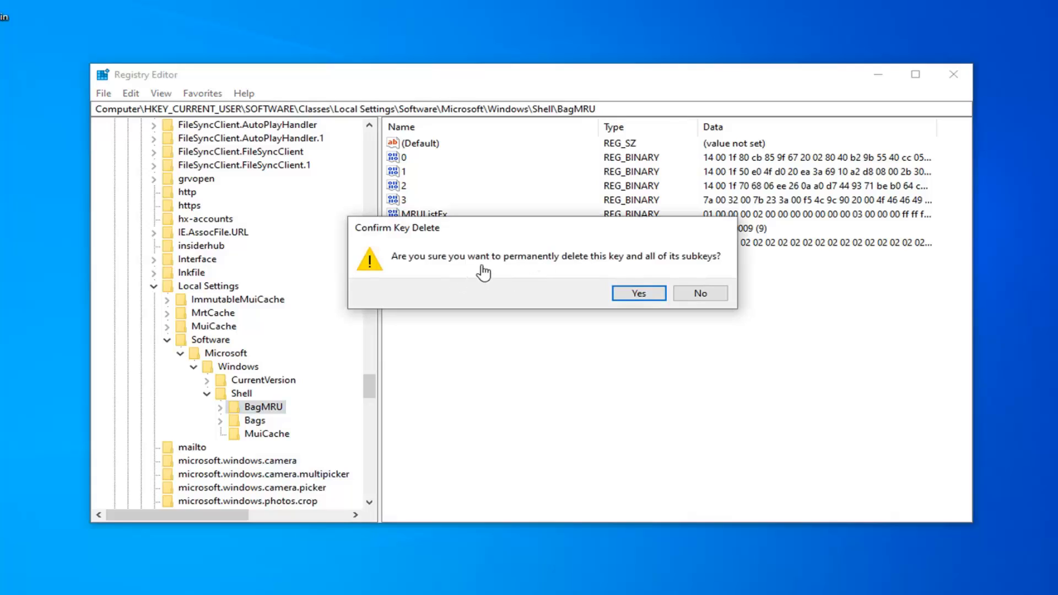
click(639, 294)
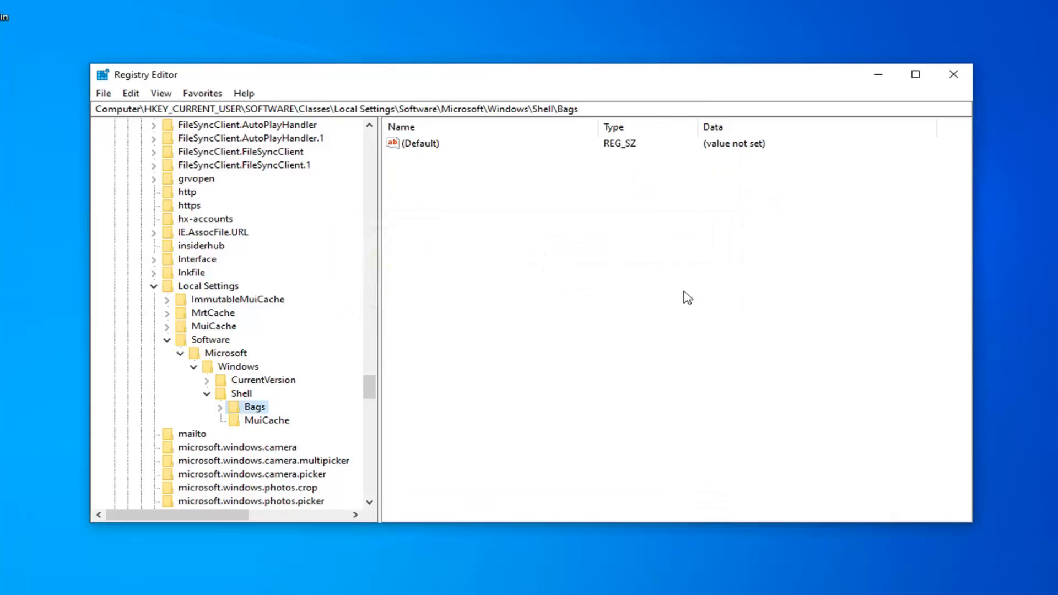
Delete the Bags key under Shell as well, confirming the permanent deletion of it and its subkeys
right_click(255, 412)
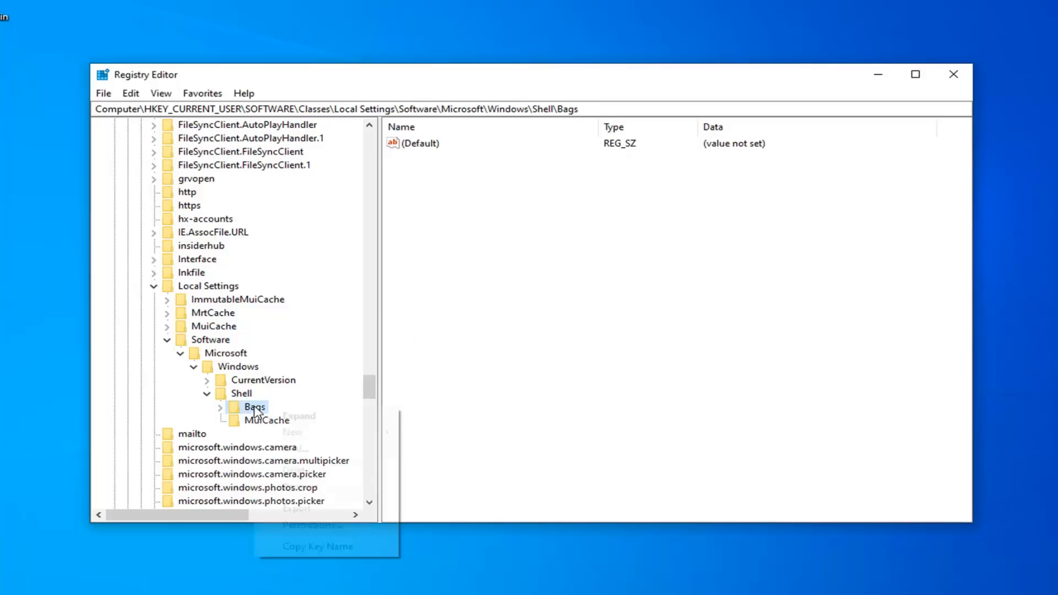
click(301, 472)
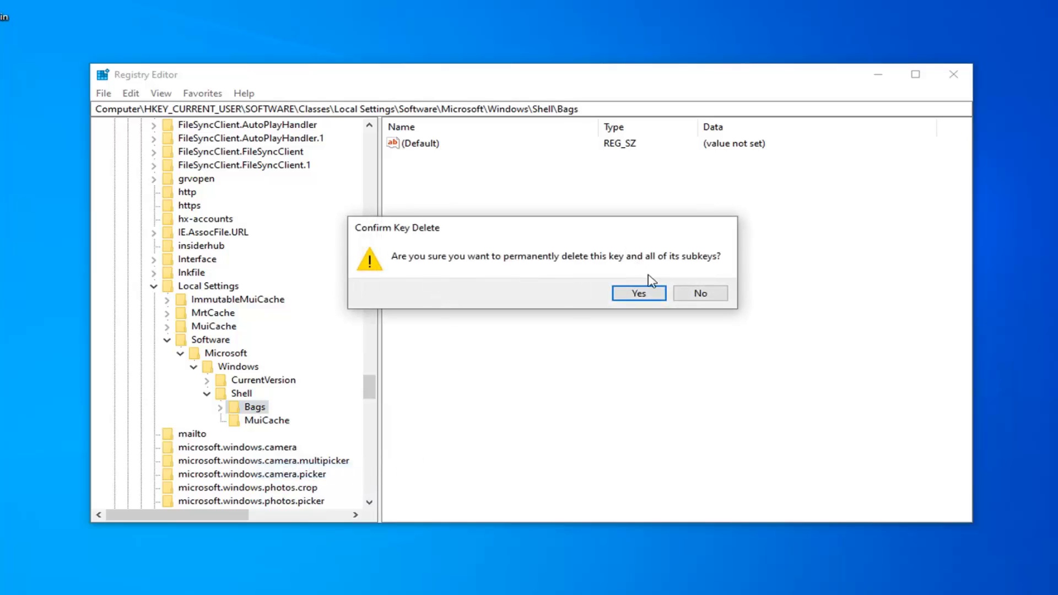
click(639, 294)
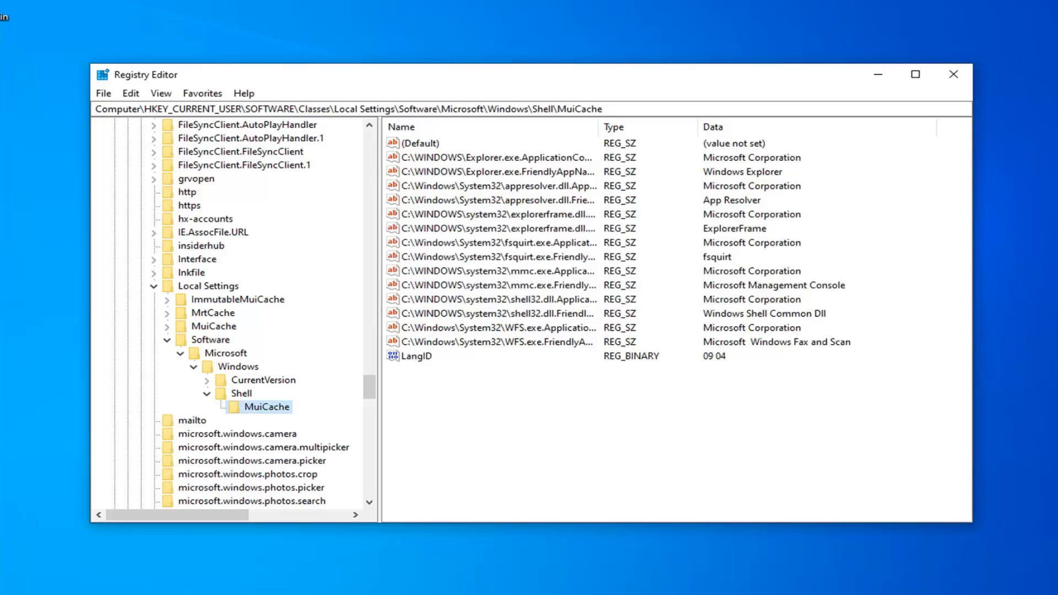
Collapse the registry tree back up to HKEY_CURRENT_USER and close Registry Editor
click(207, 394)
click(194, 367)
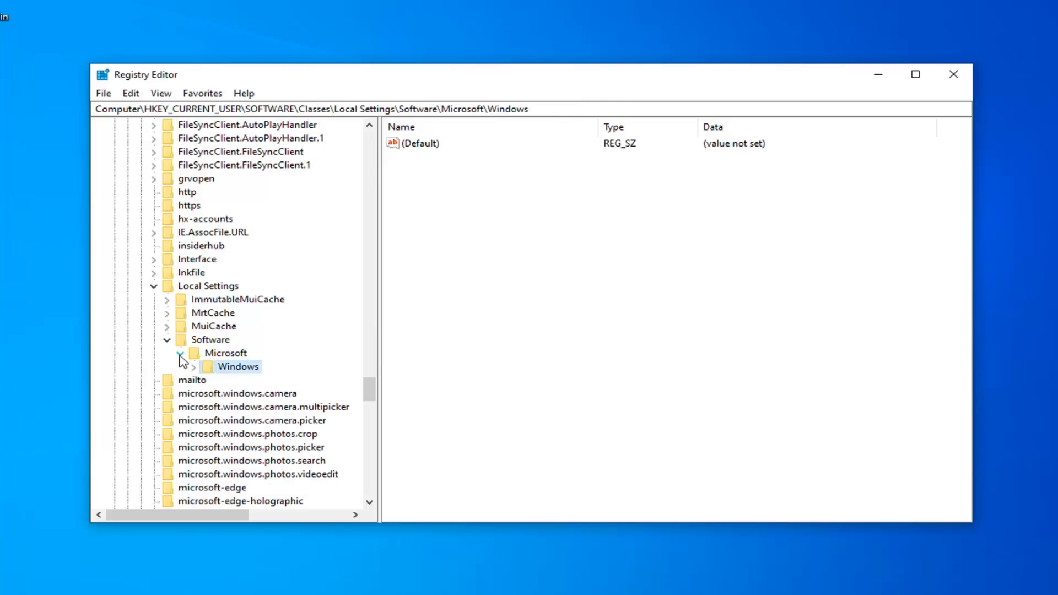
click(179, 353)
click(167, 340)
click(154, 286)
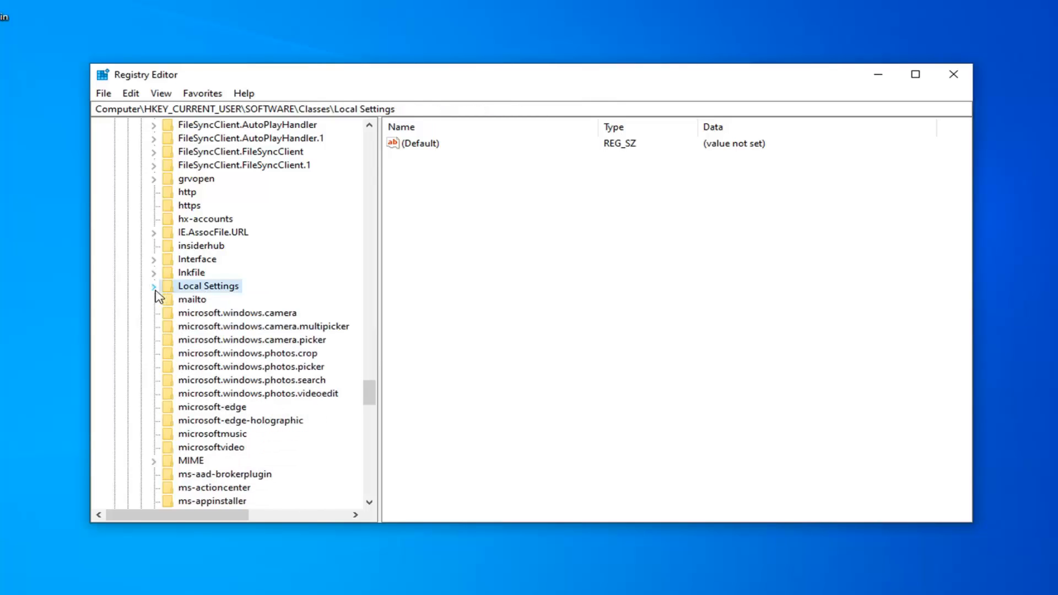
scroll(158, 328, up, 8)
drag(370, 385, 365, 190)
scroll(236, 272, up, 15)
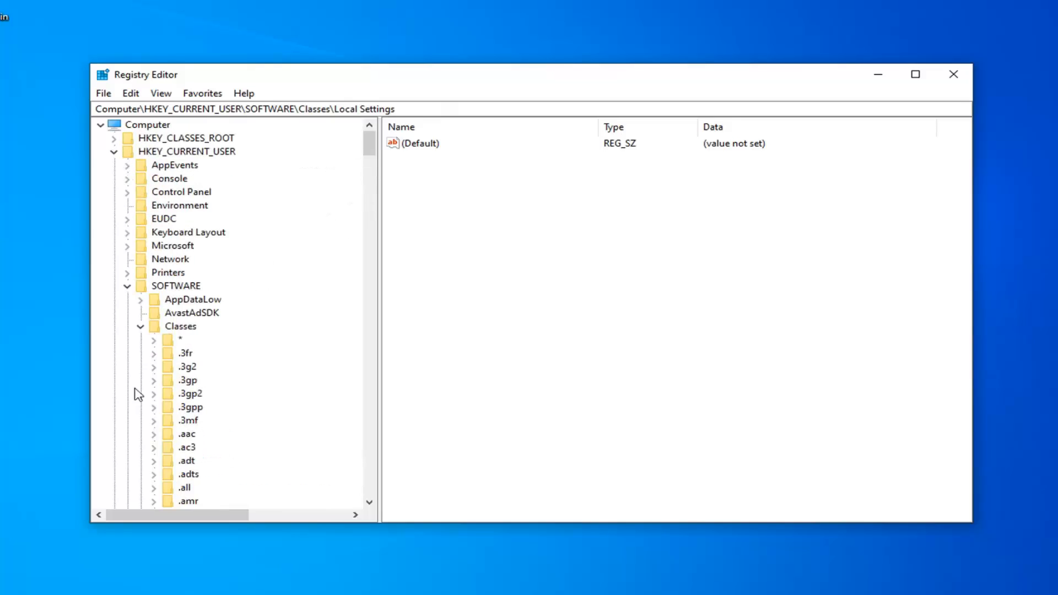
click(141, 326)
click(127, 286)
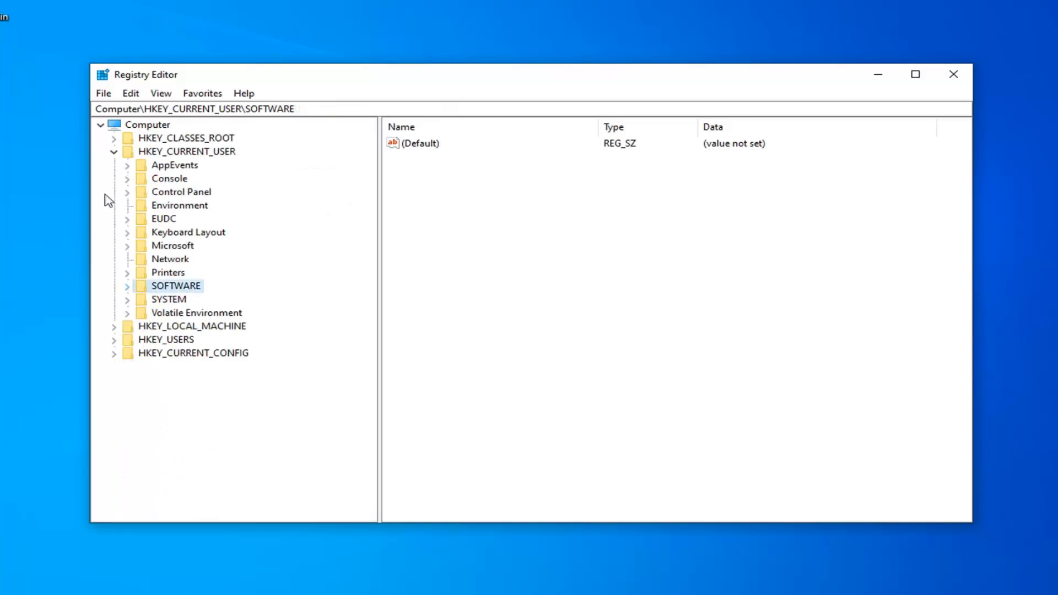
click(114, 151)
click(952, 74)
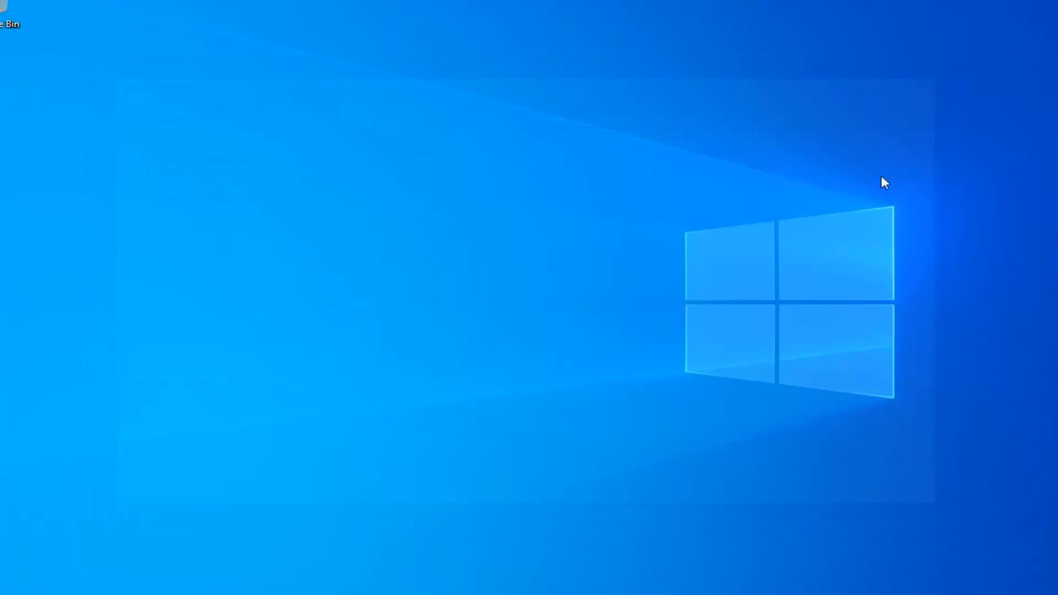